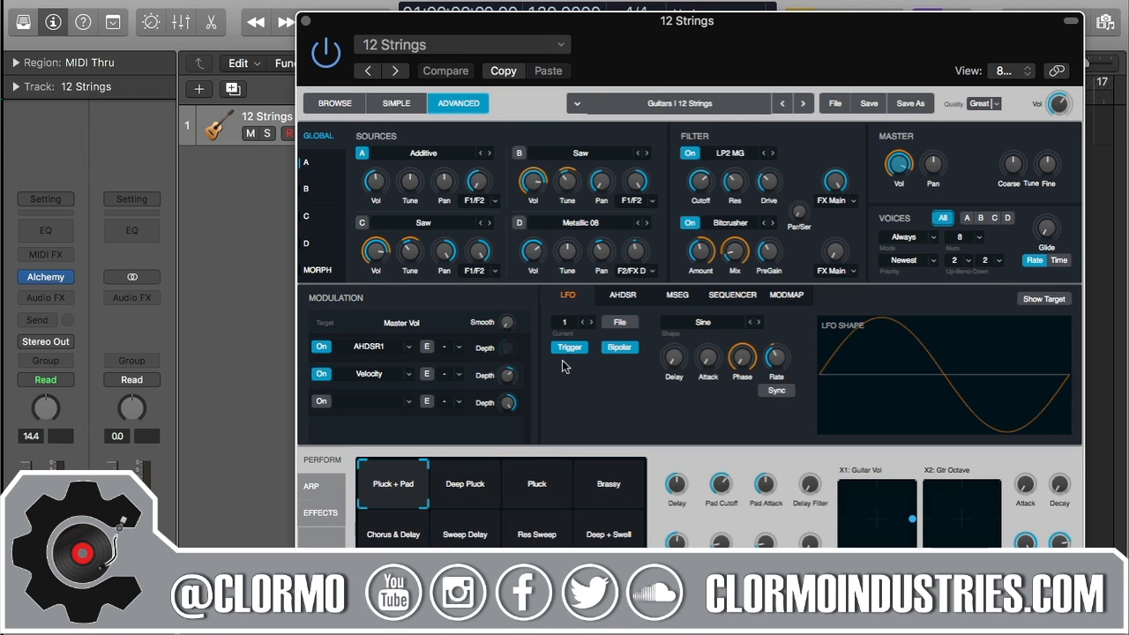
Check which LFOs can be selected in the current patch
mouse_move(506, 372)
click(568, 322)
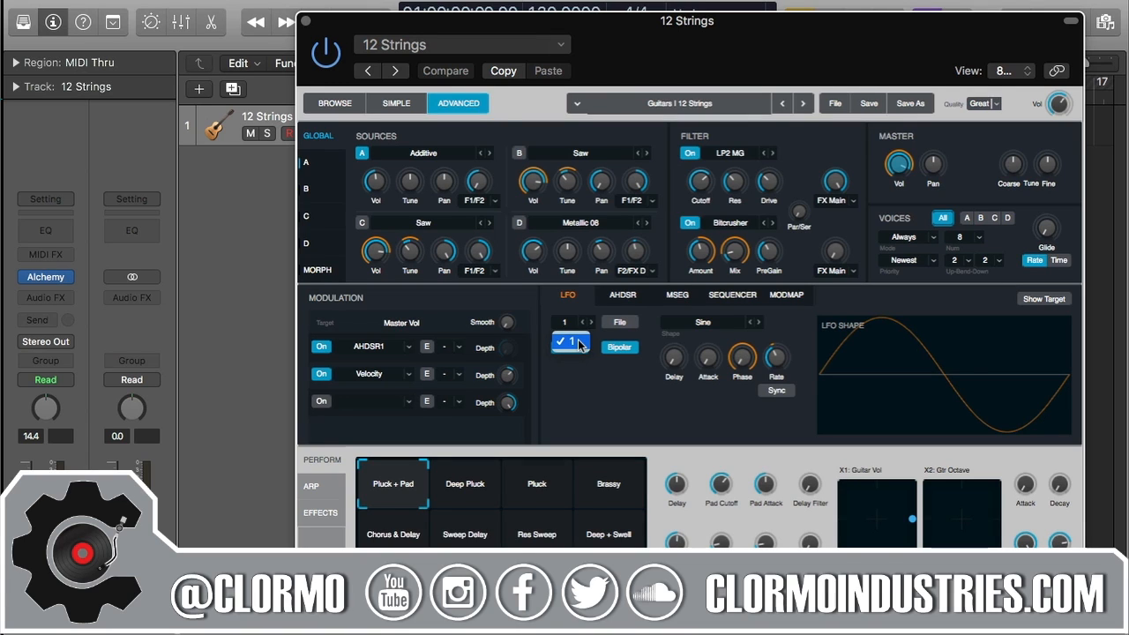
click(578, 344)
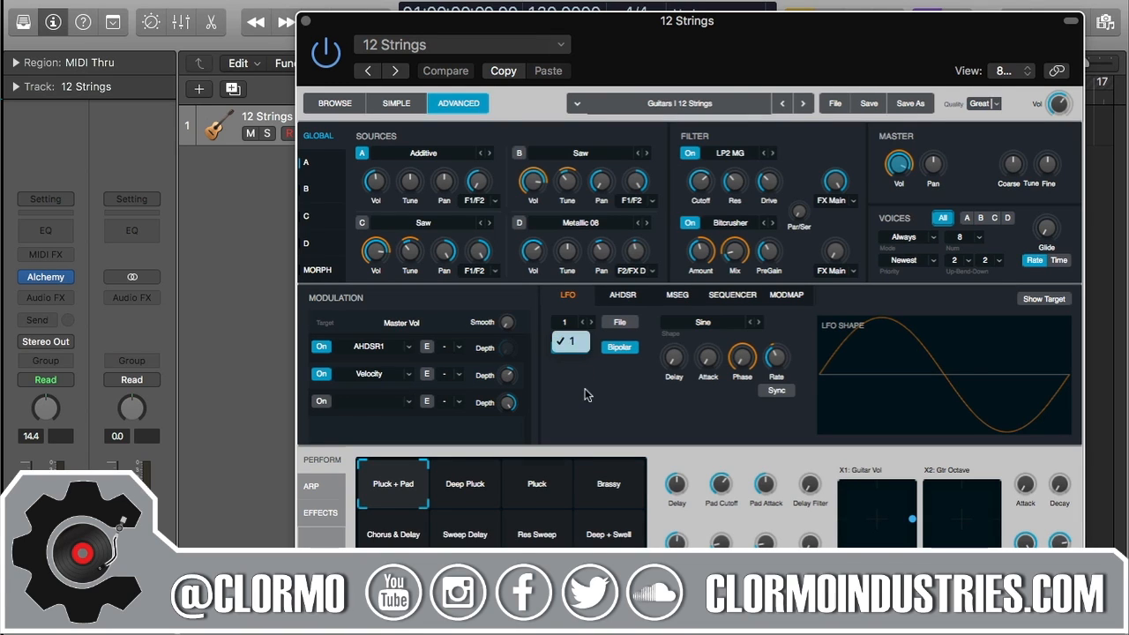
click(581, 337)
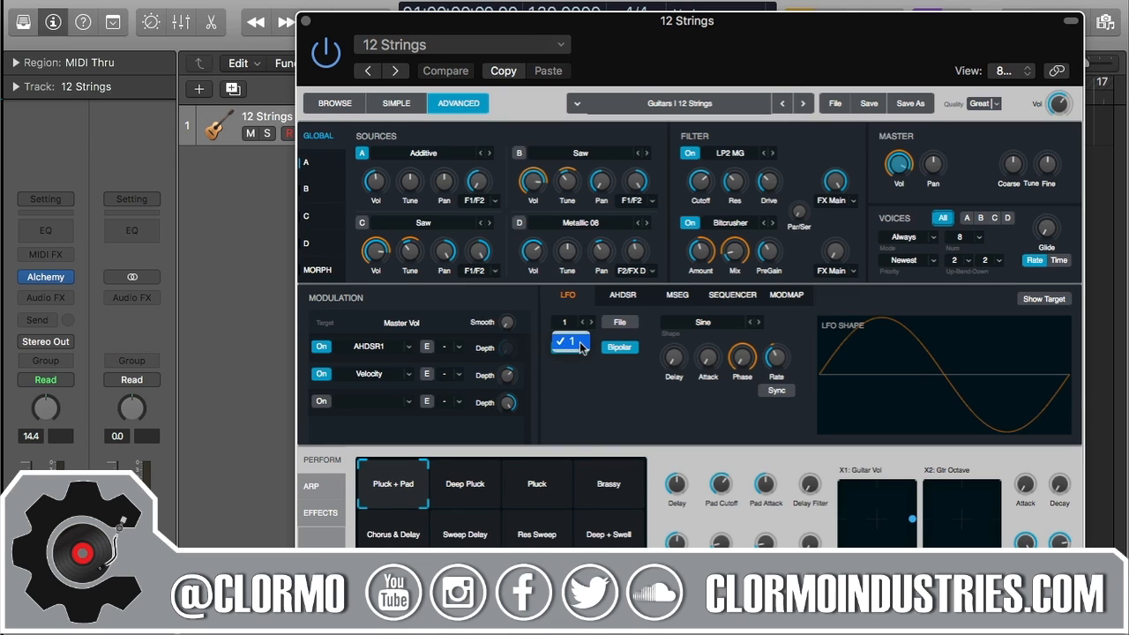
click(579, 343)
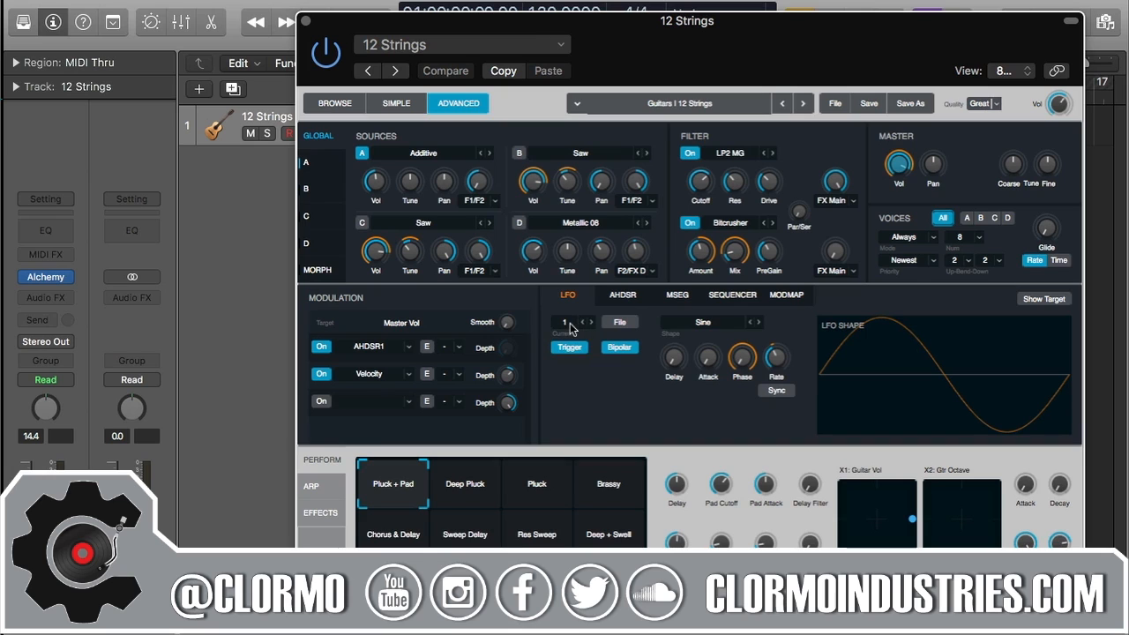
click(570, 323)
click(570, 380)
Add a new LFO as a modulator of source B's pan
mouse_move(526, 187)
right_click(598, 185)
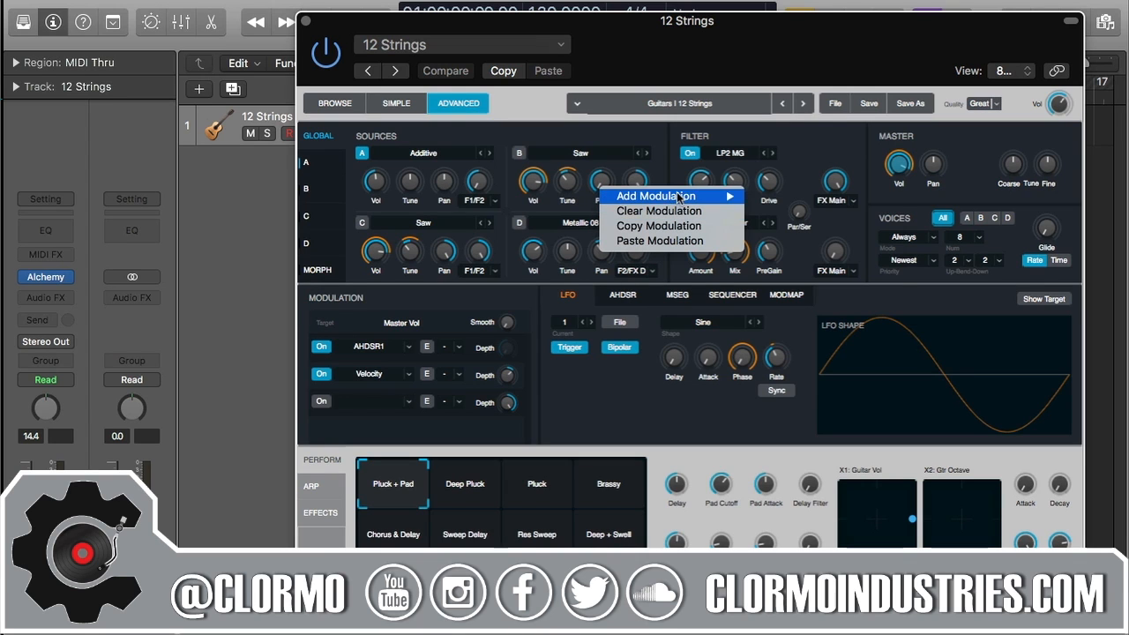
mouse_move(678, 198)
mouse_move(812, 198)
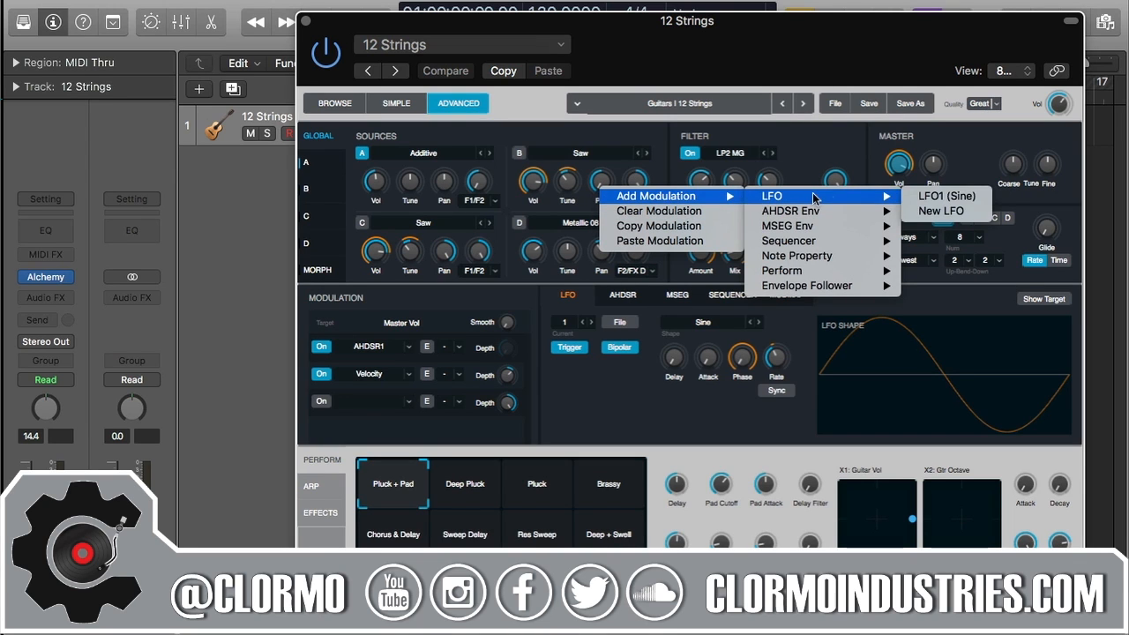
click(942, 212)
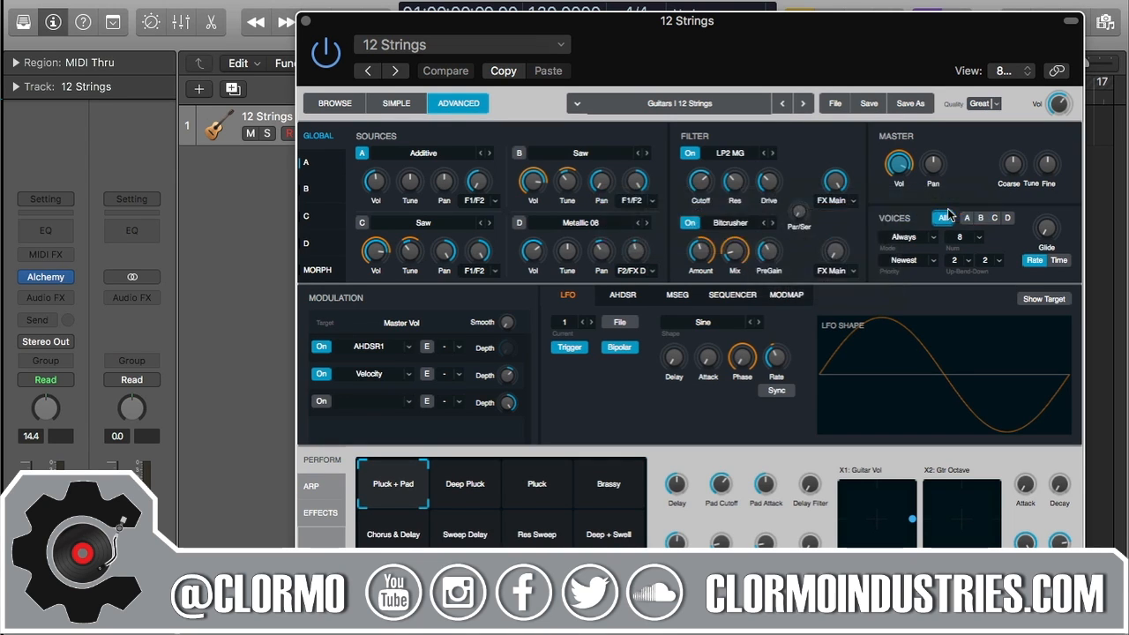
View the settings of LFO 1 and return to LFO 2
click(564, 323)
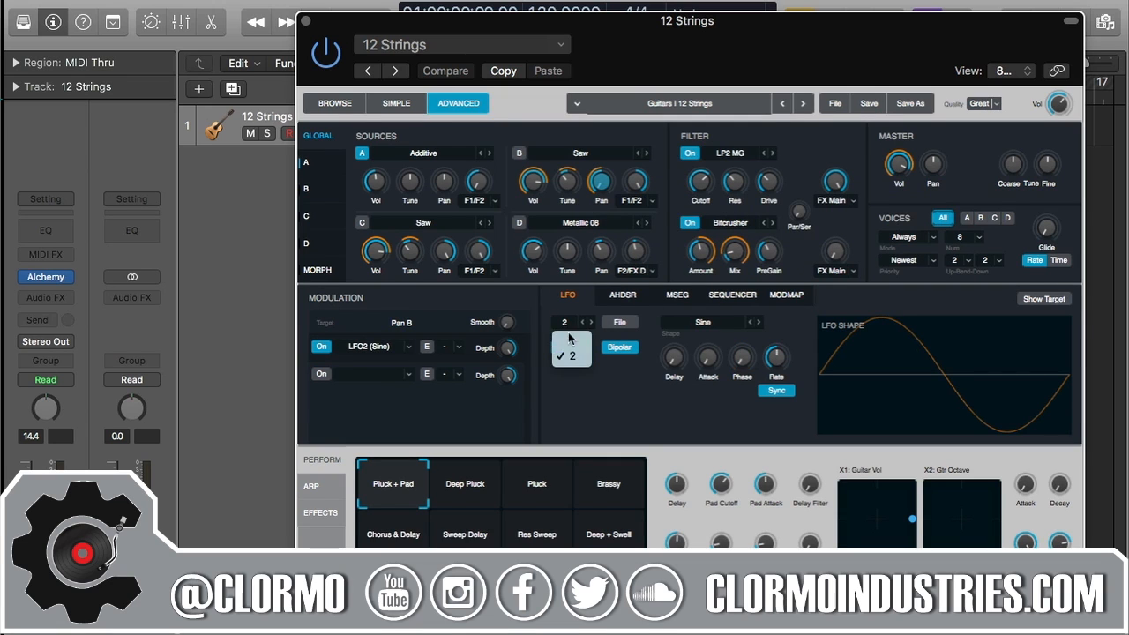
click(564, 342)
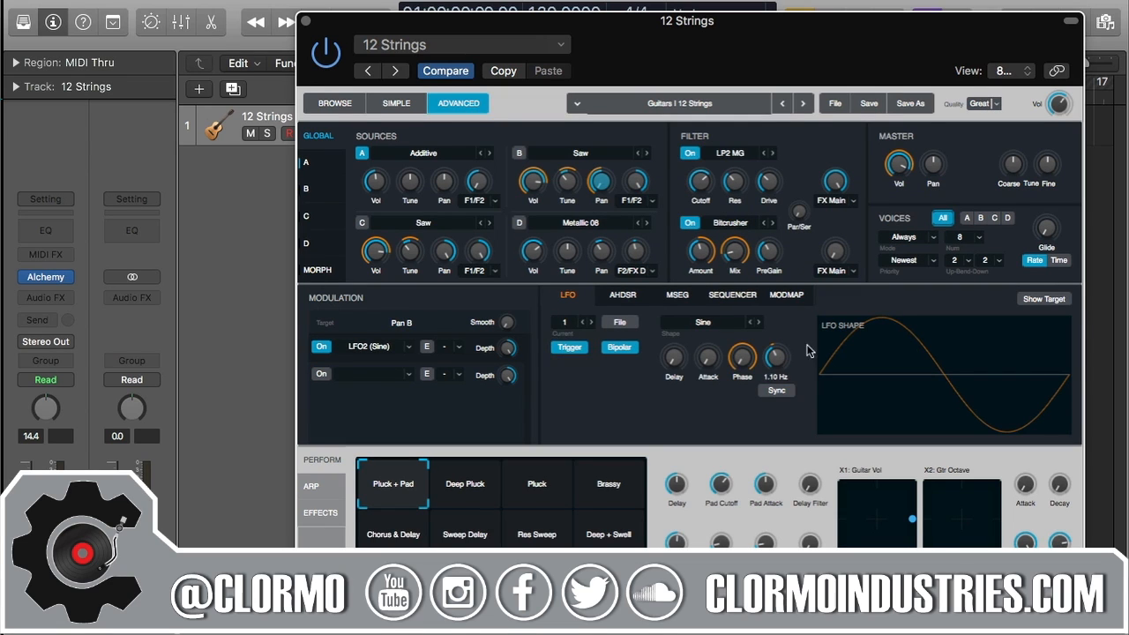
click(575, 331)
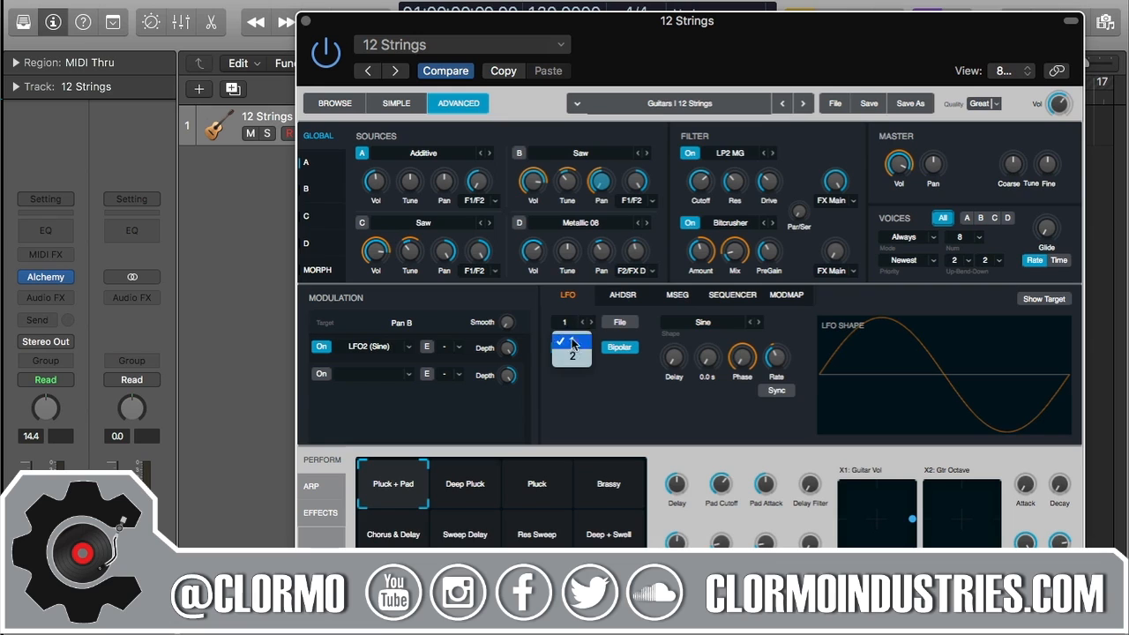
click(573, 356)
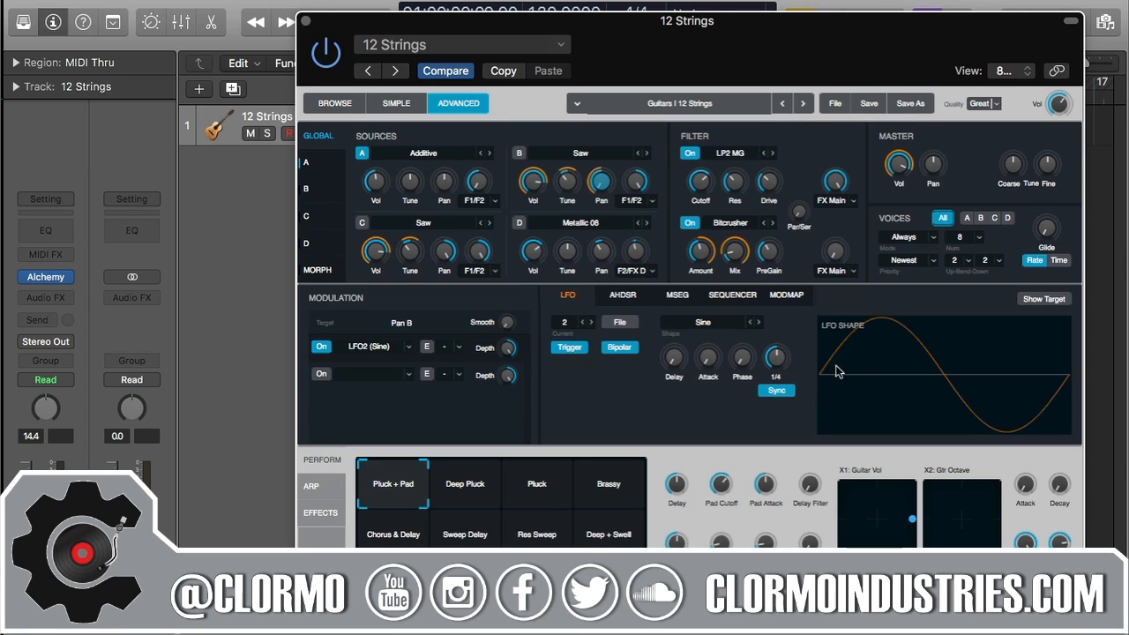
Check which parameters the patch's LFOs are modulating
click(1054, 298)
mouse_move(1050, 322)
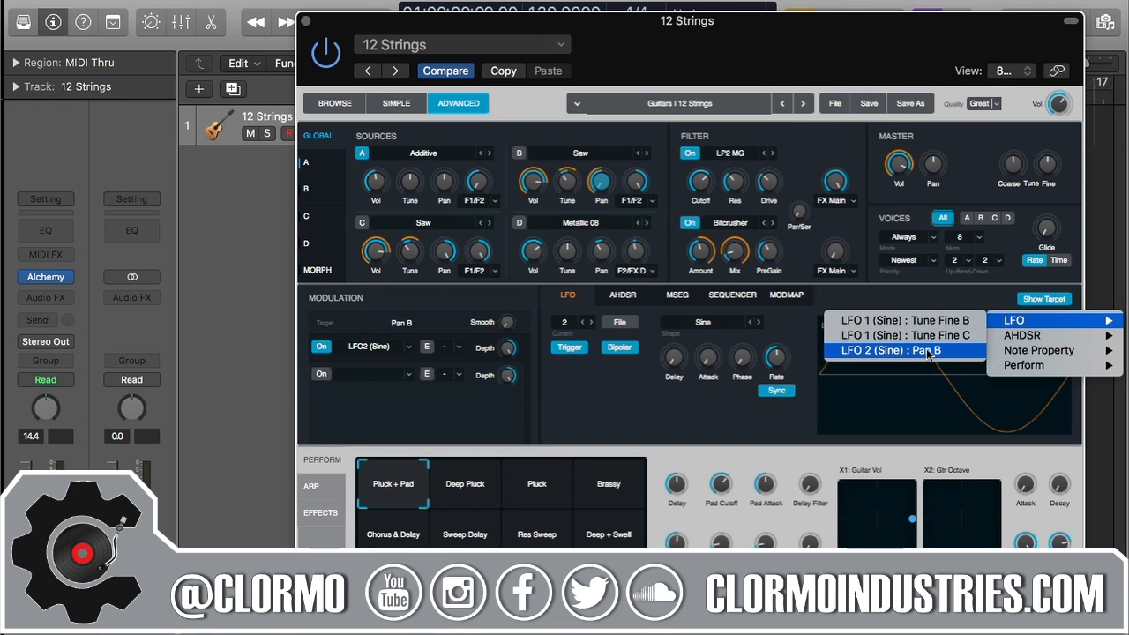
click(630, 404)
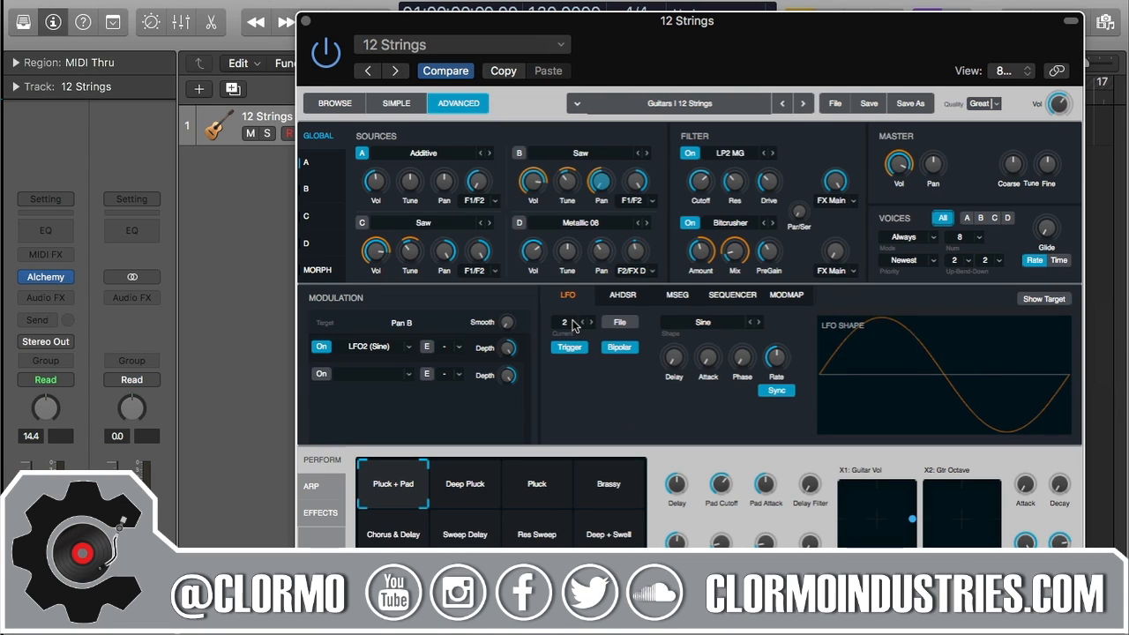
View the LFO file commands and the dialog for saving LFO 2's settings, leaving it without saving
click(621, 323)
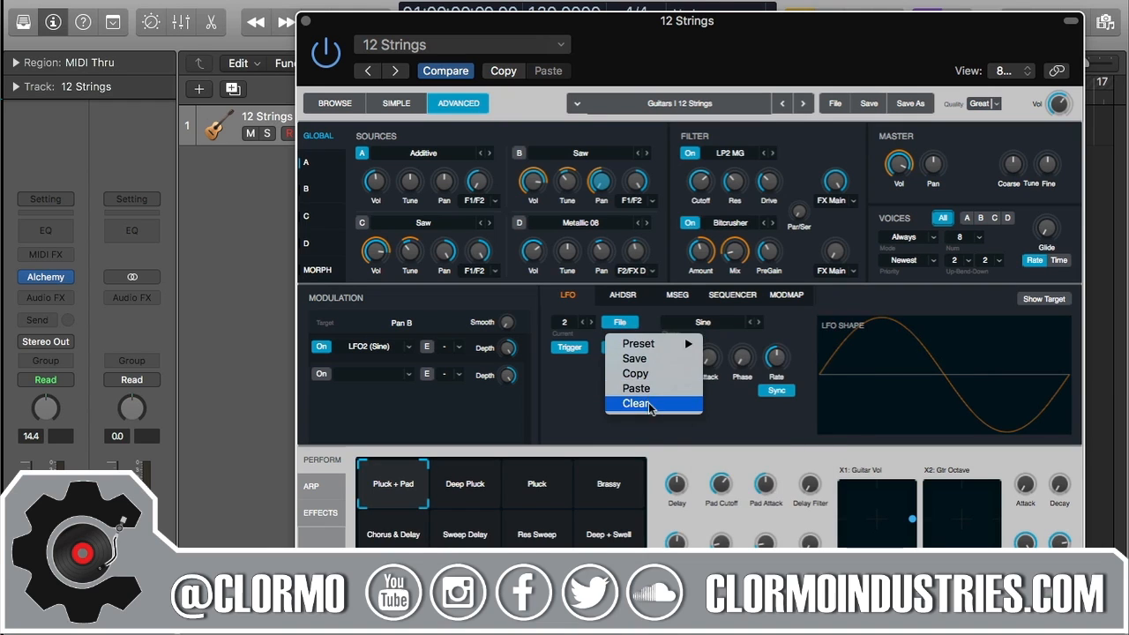
mouse_move(664, 345)
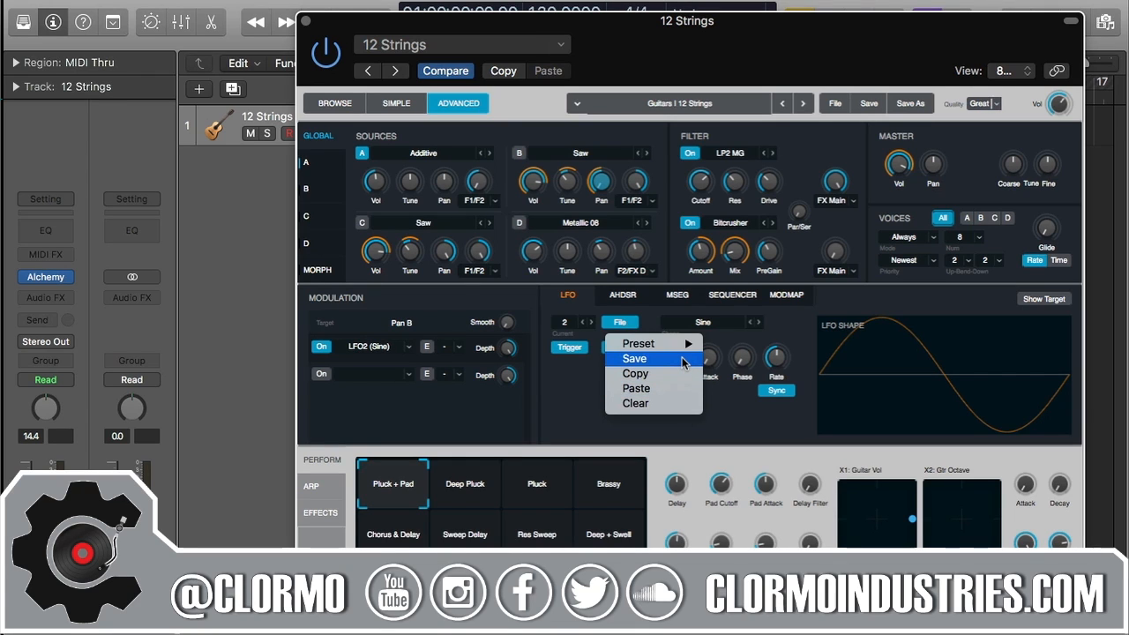
click(683, 361)
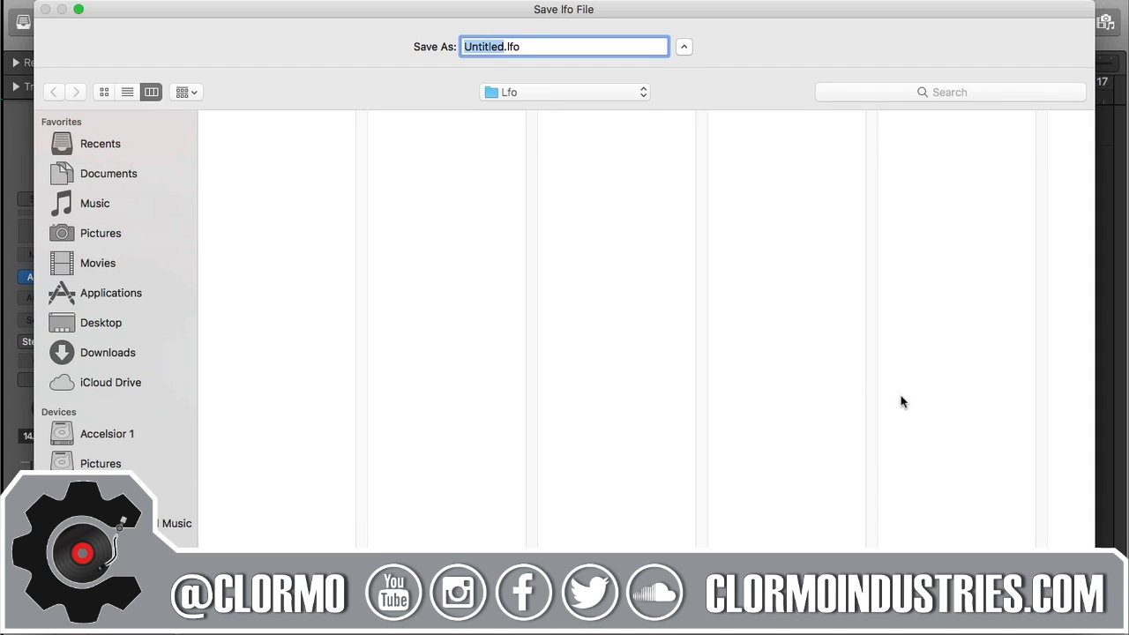
key(Escape)
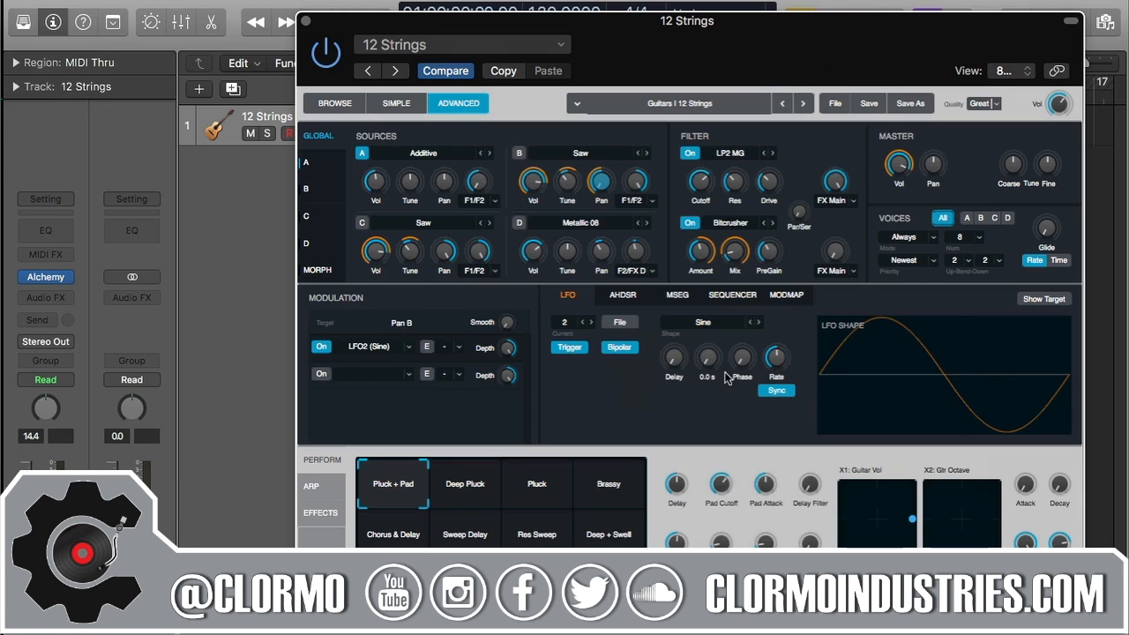
View the list of available LFO presets without loading one
click(622, 323)
mouse_move(653, 345)
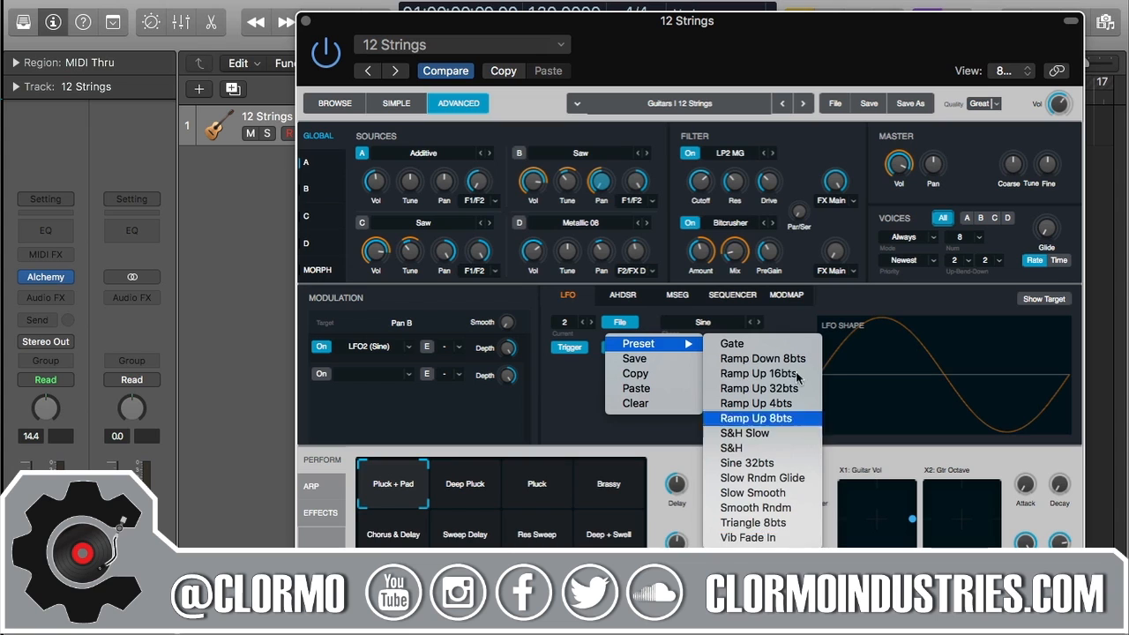
click(597, 391)
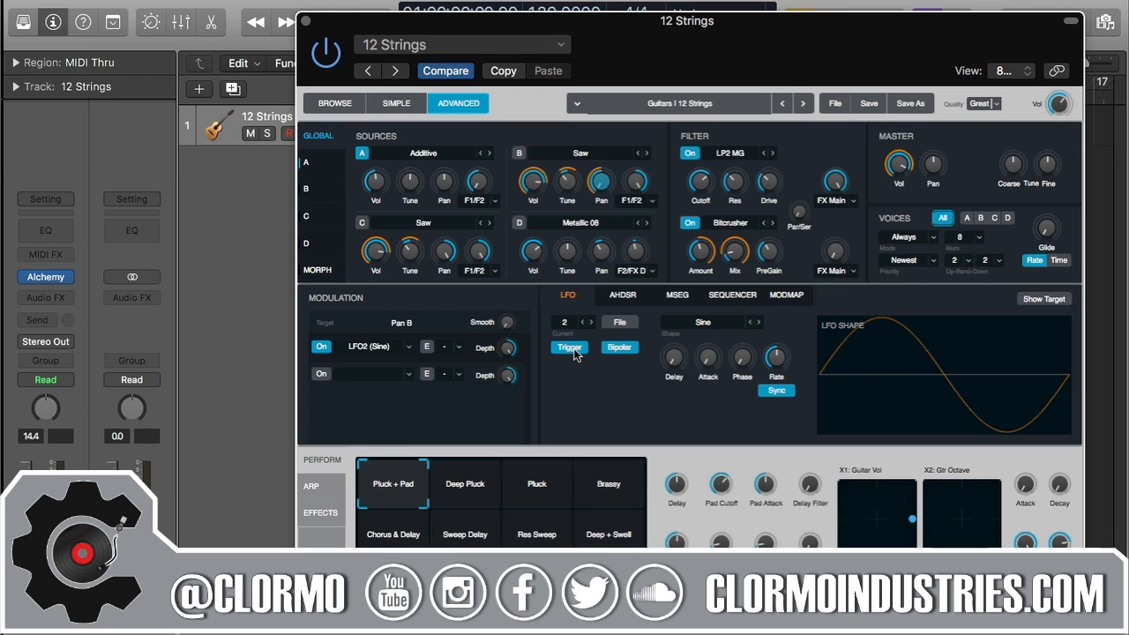
Examine the LFO shape categories, including the Basic and Ultra High Frequency waveforms, without choosing one
mouse_move(671, 367)
mouse_move(710, 356)
click(726, 322)
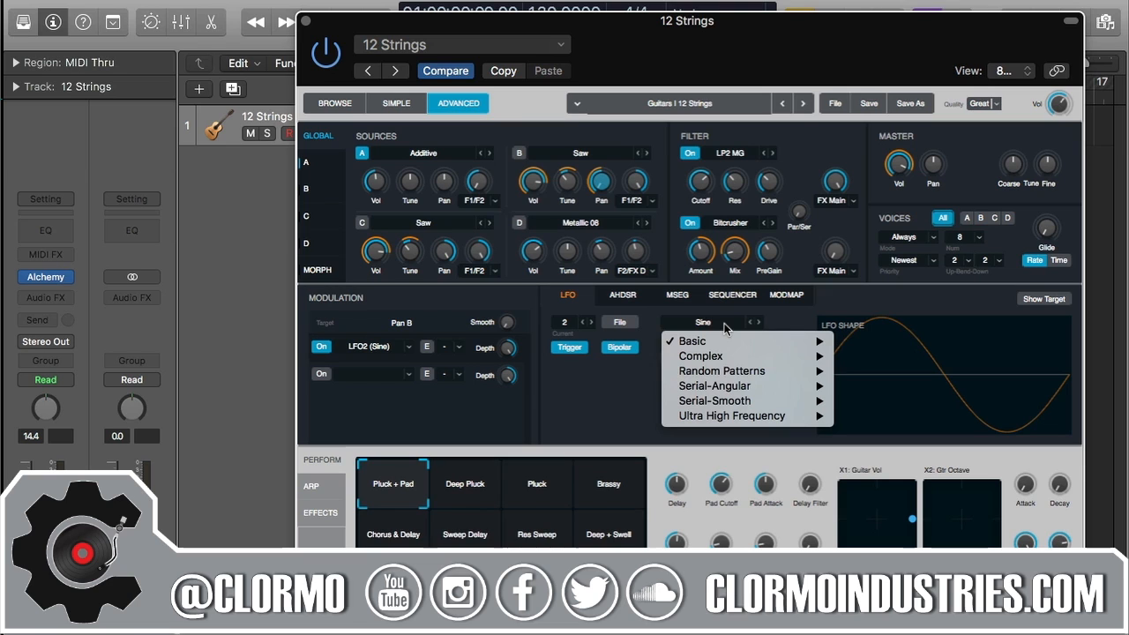
mouse_move(739, 346)
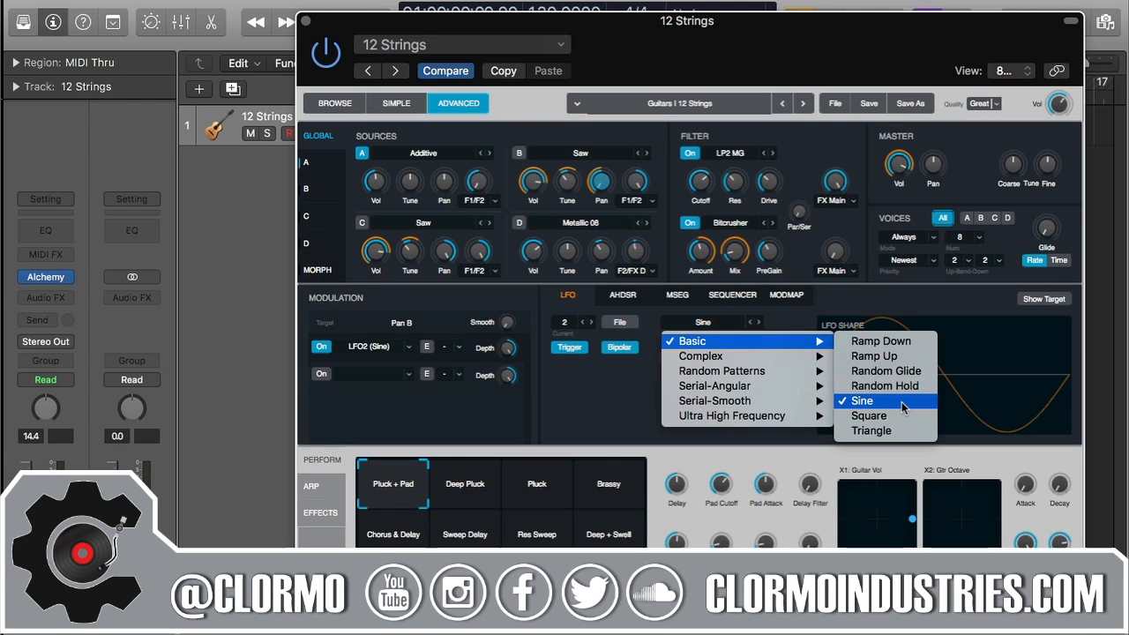
mouse_move(812, 356)
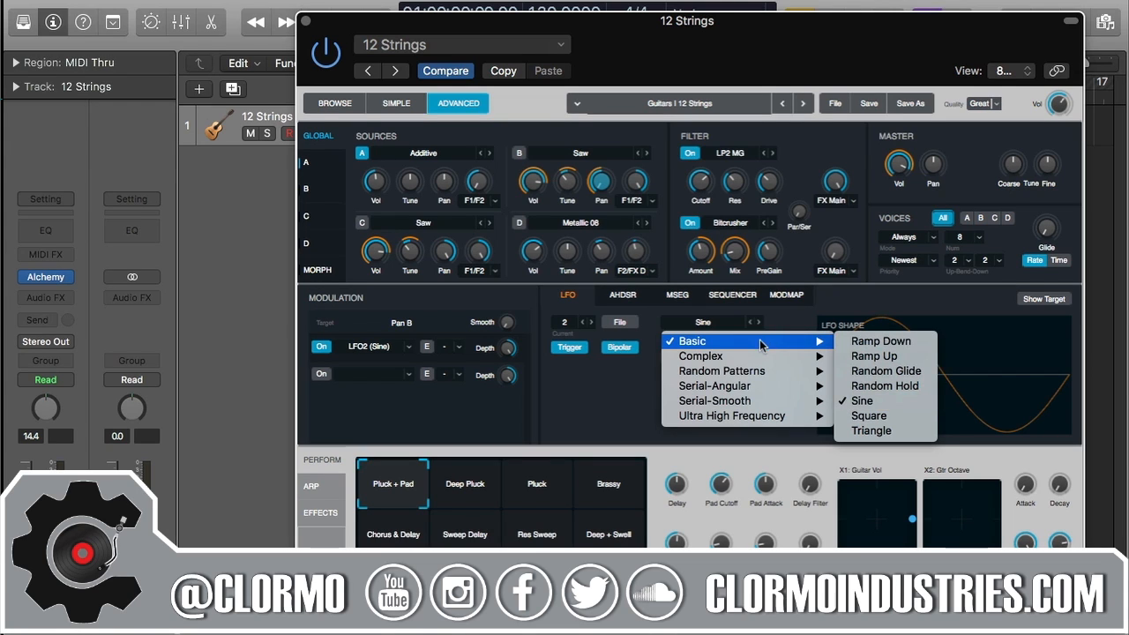
mouse_move(767, 415)
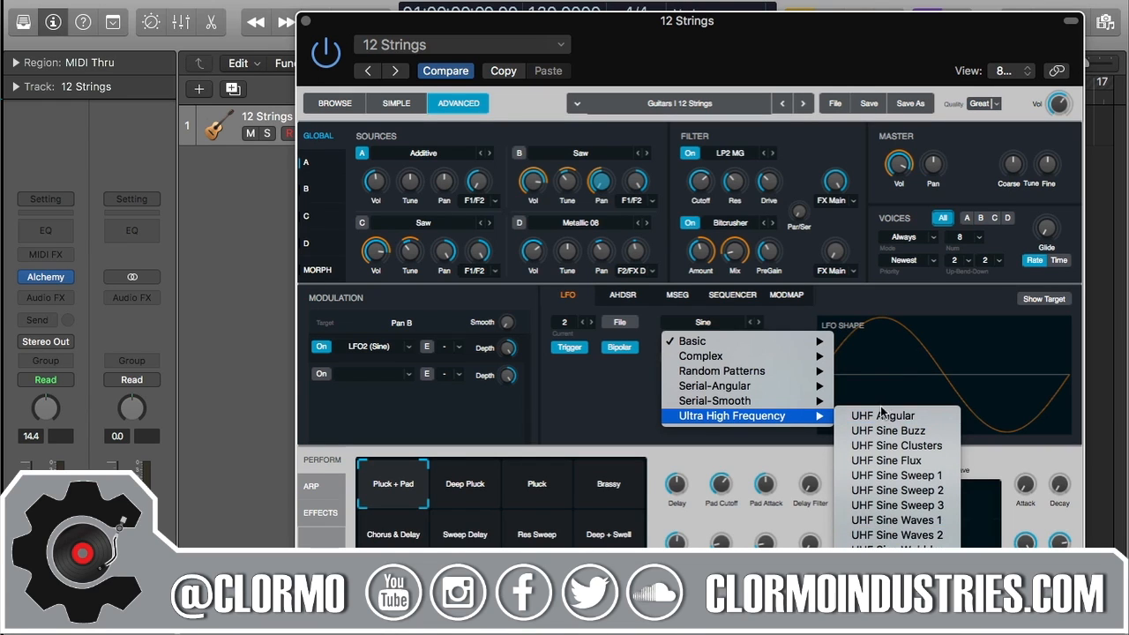
mouse_move(793, 346)
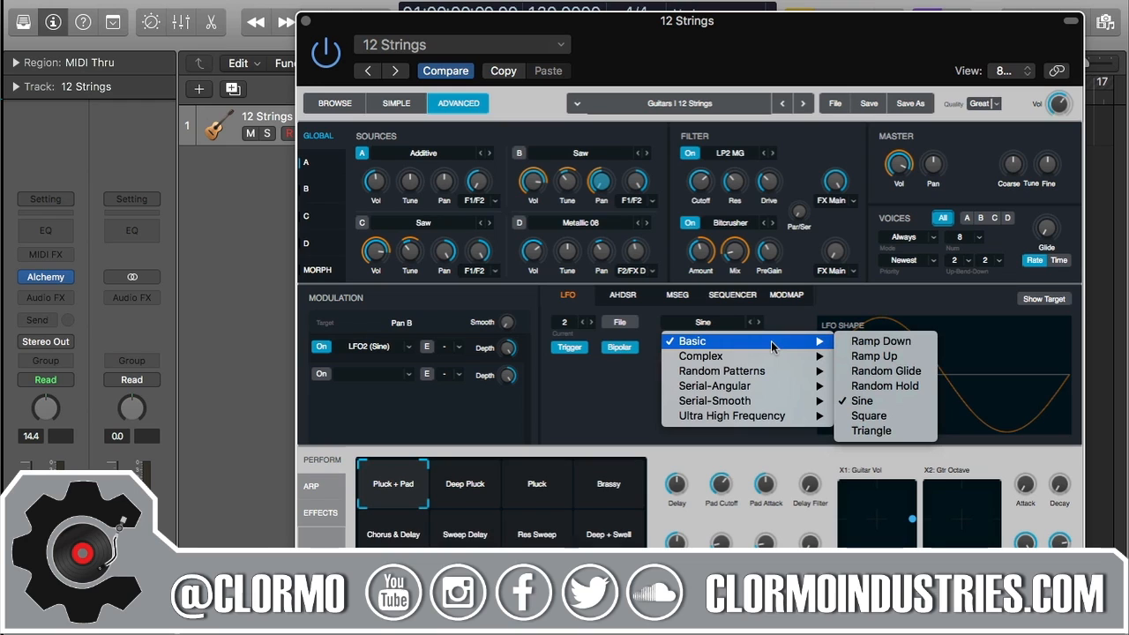
click(842, 305)
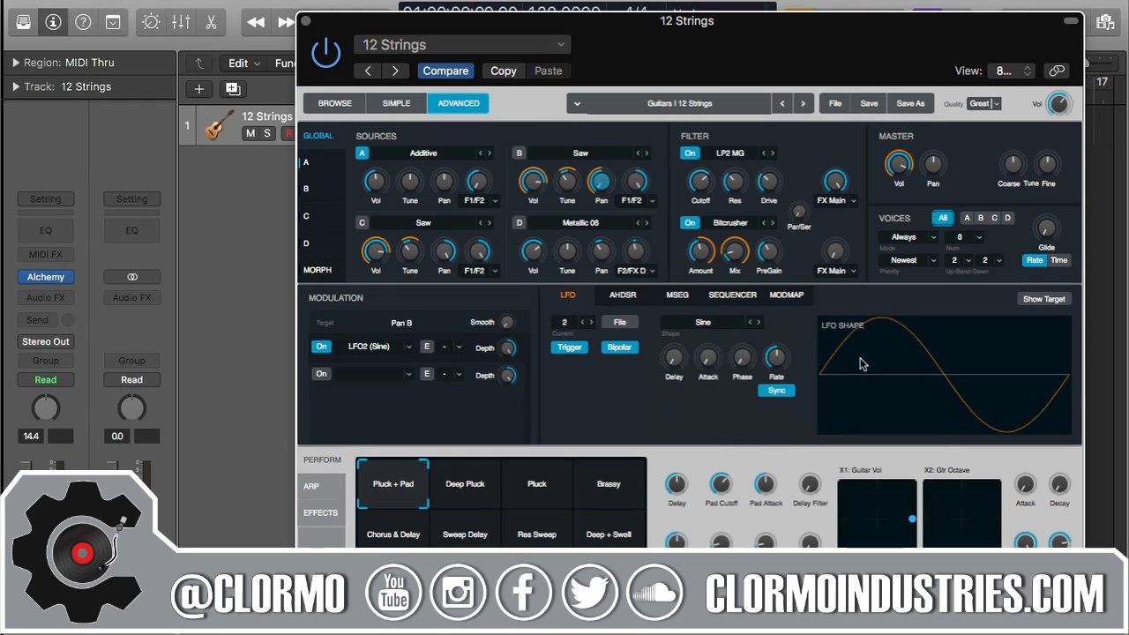
Try the Ramp Down shape on LFO 2 and return it to Sine
click(728, 321)
mouse_move(732, 342)
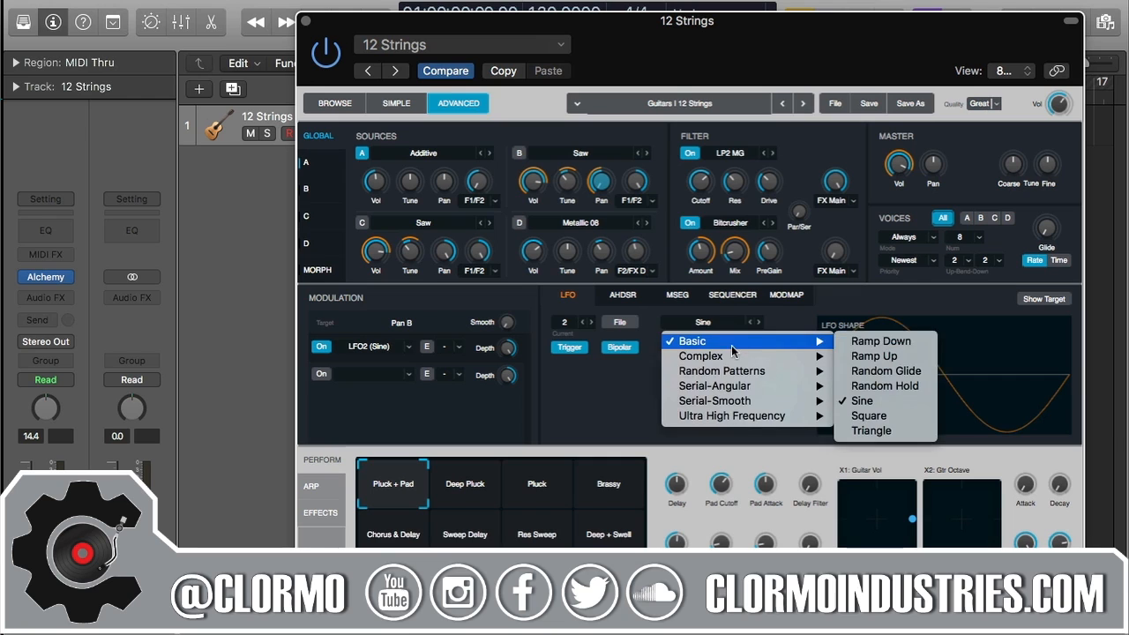
click(864, 341)
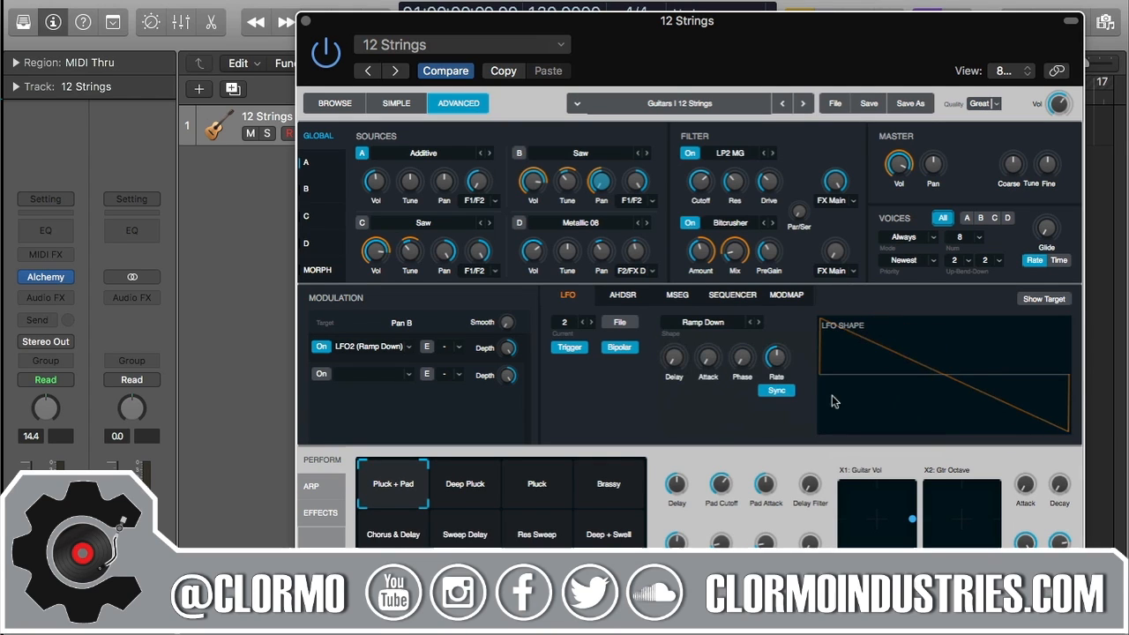
click(731, 324)
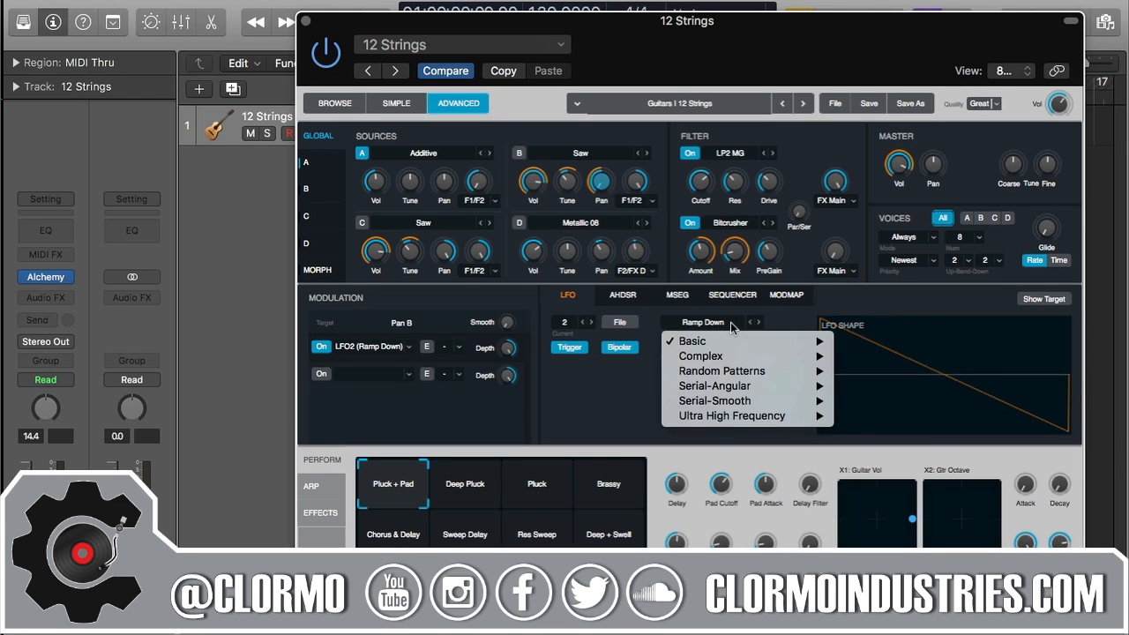
mouse_move(734, 341)
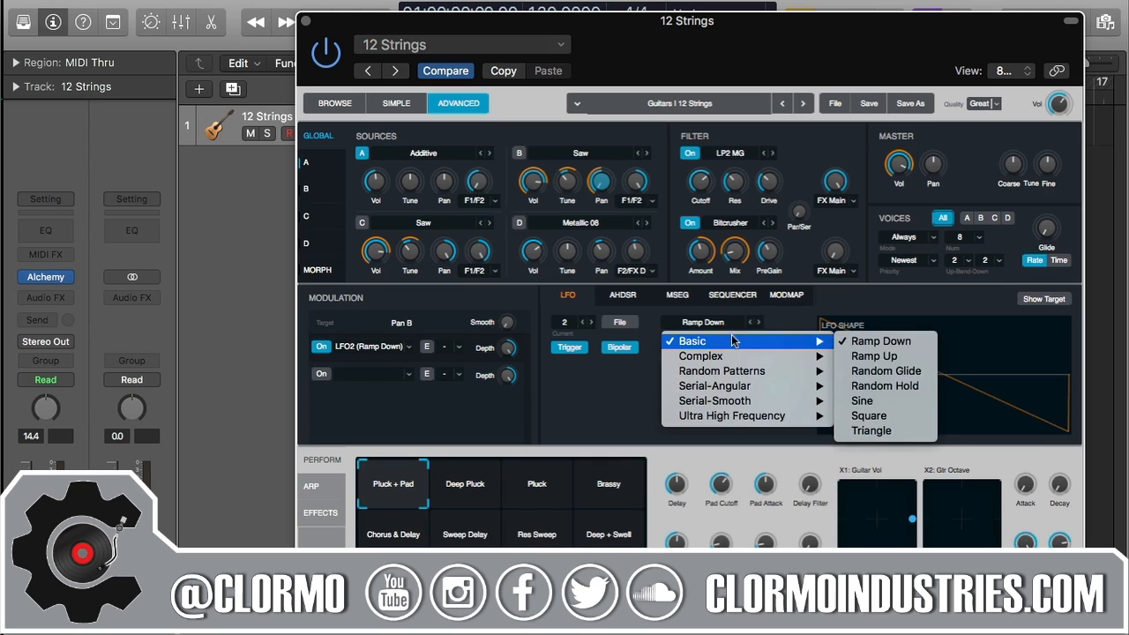
click(862, 401)
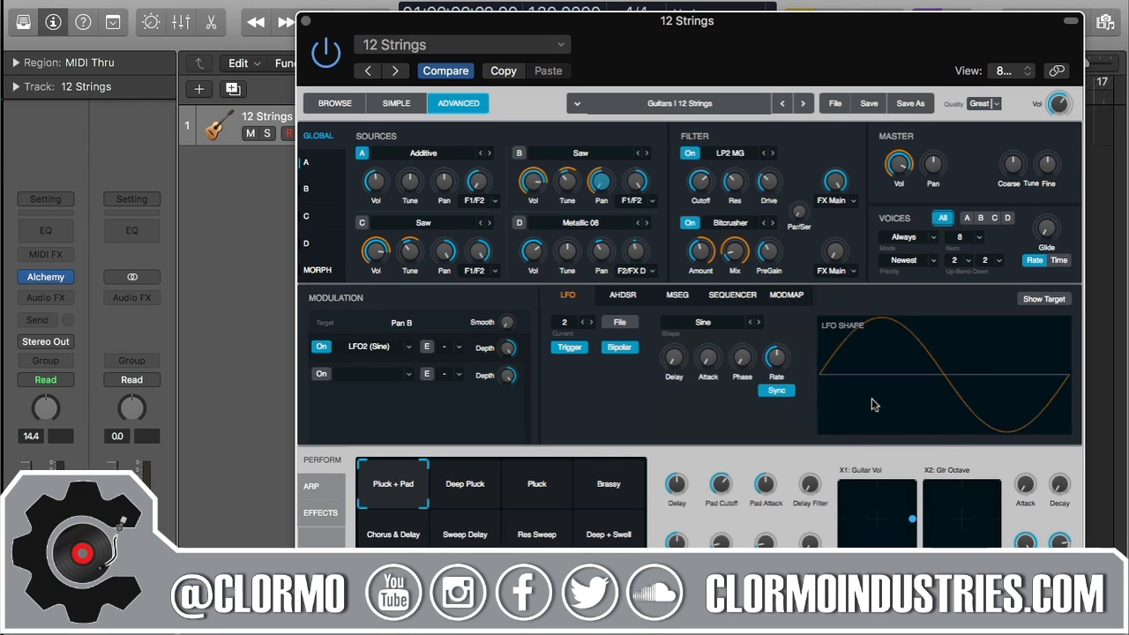
Browse the Serial-Smooth and Ultra High Frequency shapes for LFO 2, keeping Sine
click(728, 328)
mouse_move(743, 343)
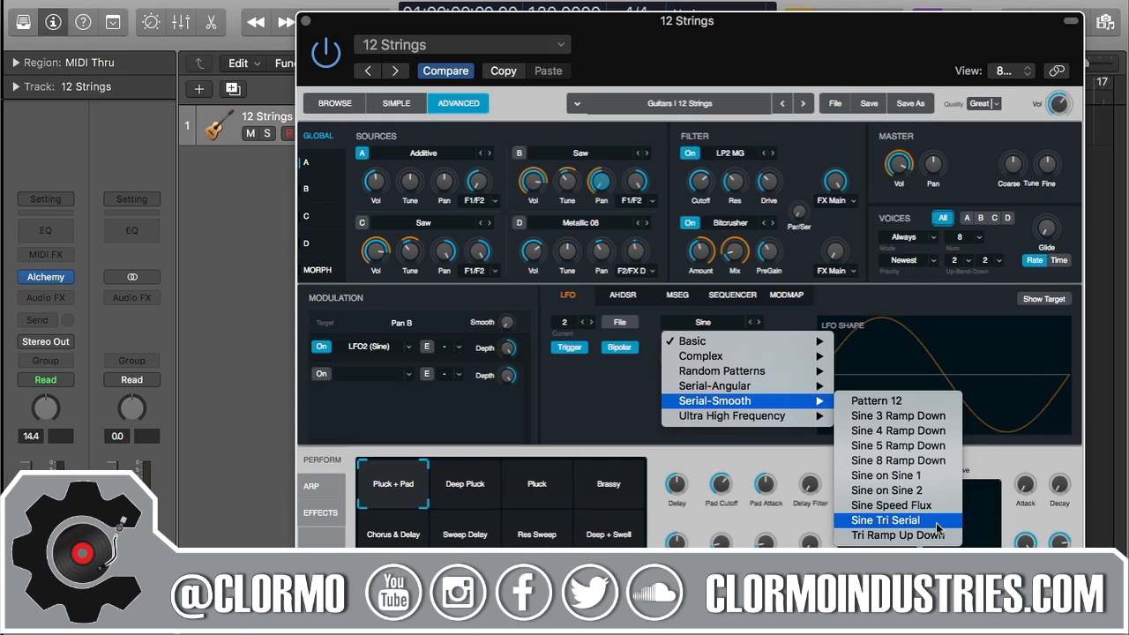
mouse_move(809, 419)
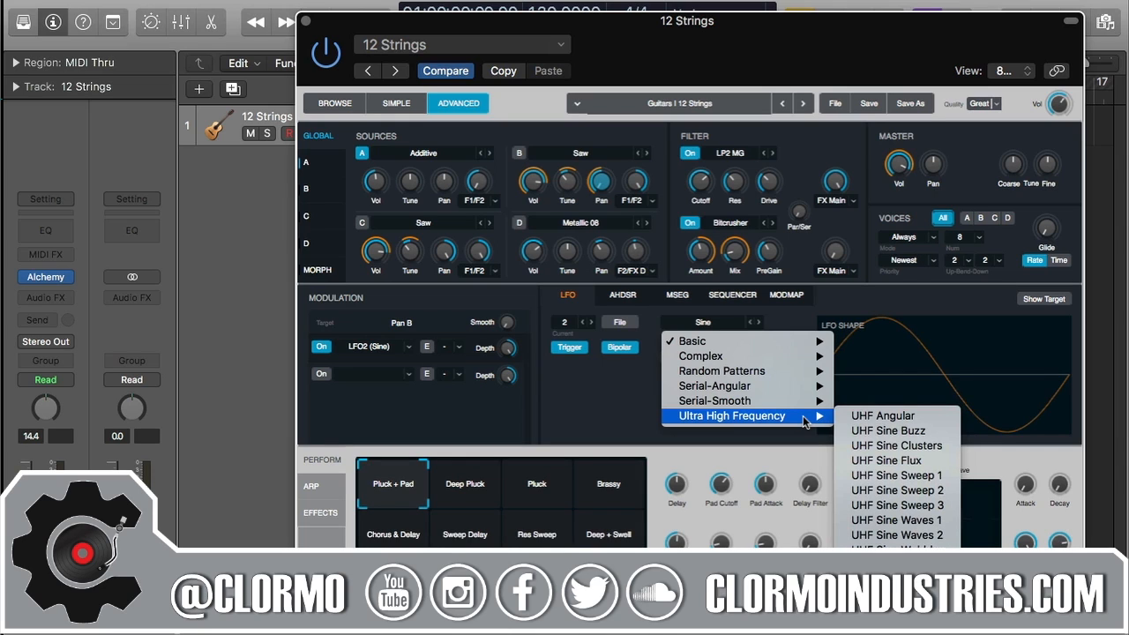
click(615, 407)
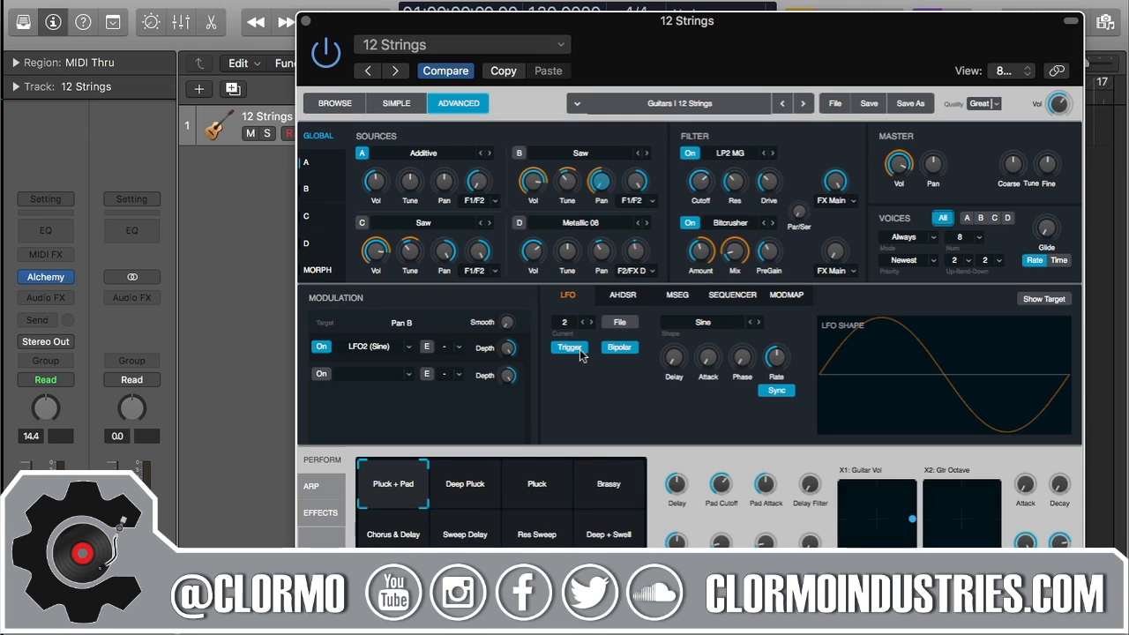
Try adjusting LFO 2's Delay
mouse_move(676, 369)
mouse_move(517, 352)
mouse_move(715, 369)
drag(676, 379, 686, 507)
mouse_move(674, 368)
Try out LFO 2's Rate control around 1/4 and turn off its tempo sync
mouse_move(780, 363)
click(784, 393)
drag(779, 361, 782, 377)
drag(782, 426, 792, 378)
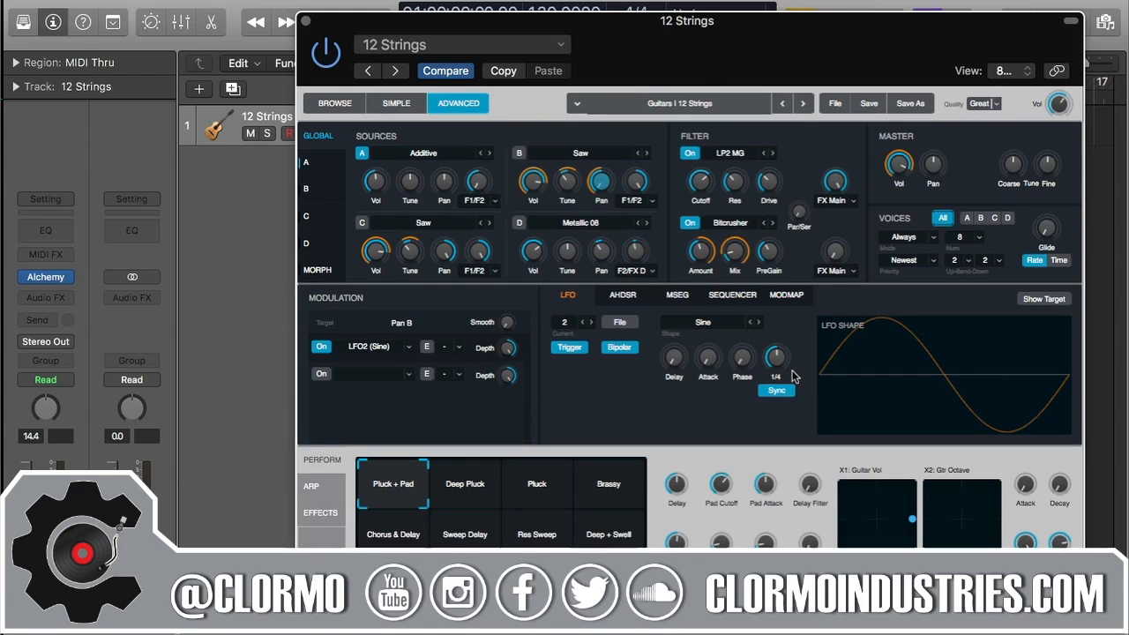
mouse_move(793, 375)
mouse_down()
mouse_move(792, 391)
mouse_move(793, 349)
mouse_move(791, 381)
mouse_move(792, 371)
mouse_up()
click(788, 392)
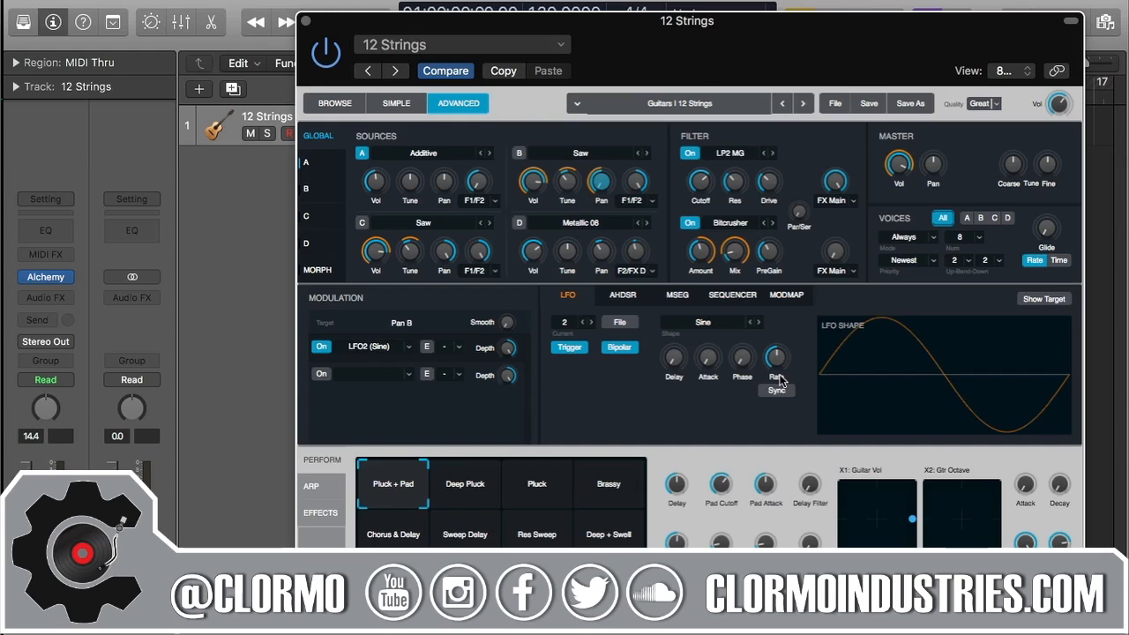
Try adjusting LFO 2's free-running Rate and turn its tempo sync back on
mouse_move(779, 358)
mouse_down()
mouse_move(783, 437)
mouse_move(780, 275)
mouse_move(787, 364)
mouse_up()
click(783, 394)
mouse_move(782, 377)
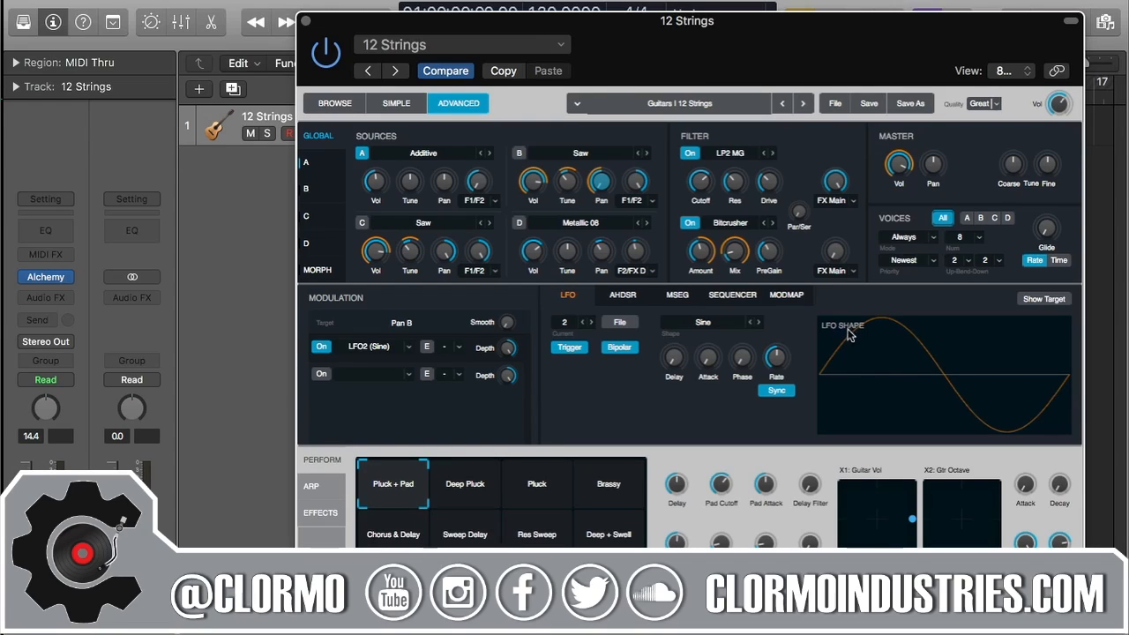
Try the Basic Square shape on LFO 2, followed by the Serial-Smooth shape Pattern 12
click(726, 323)
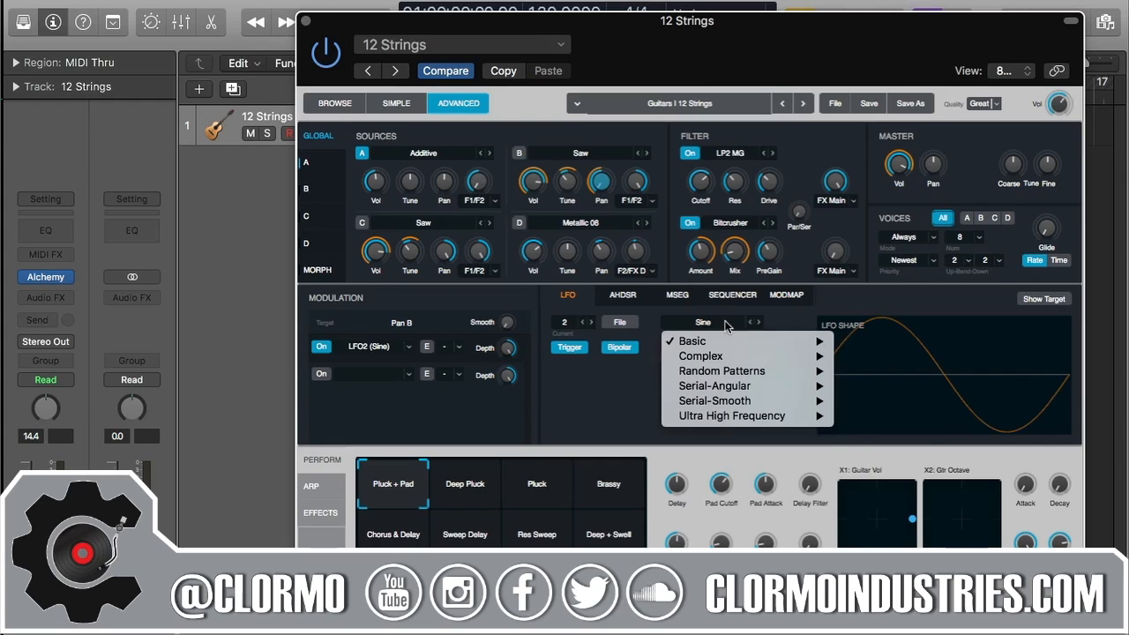
mouse_move(727, 341)
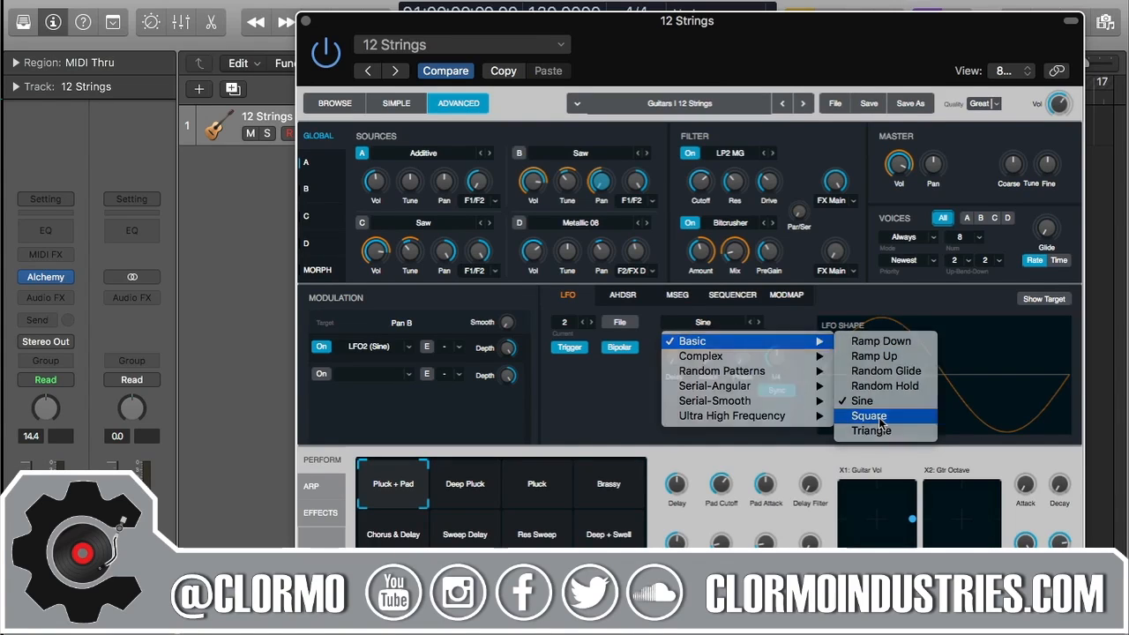
click(878, 417)
click(718, 323)
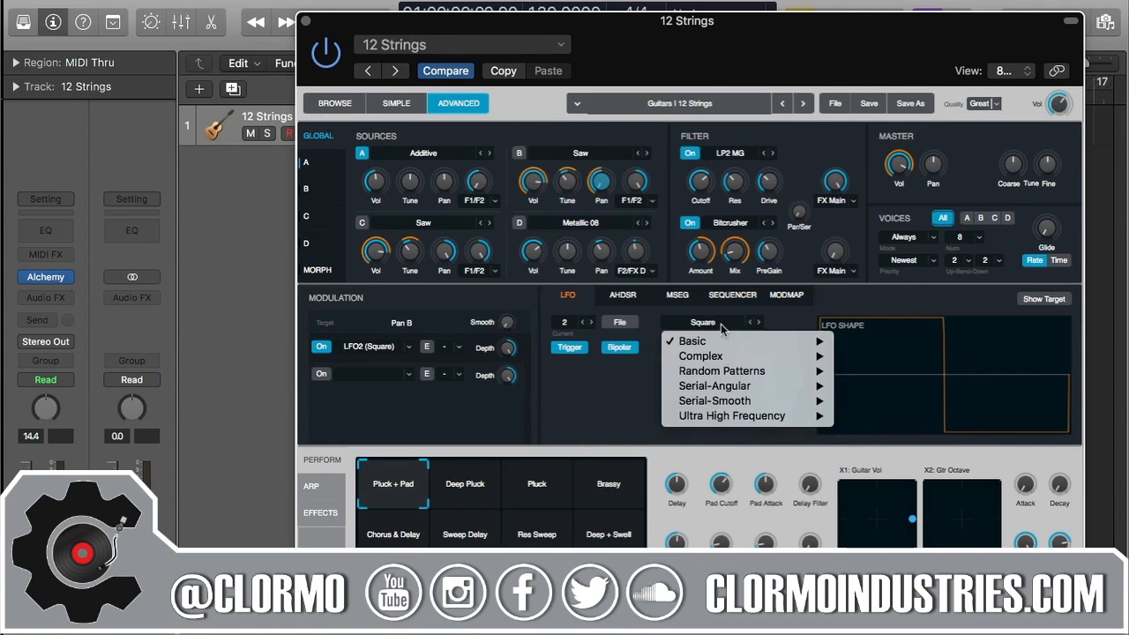
mouse_move(716, 402)
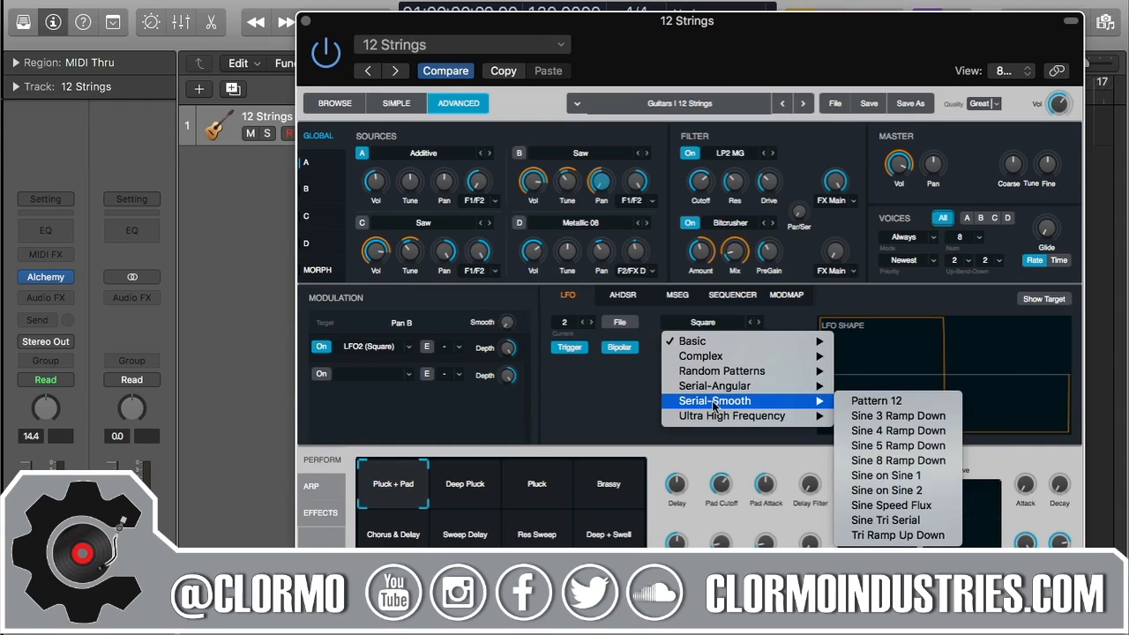
click(887, 402)
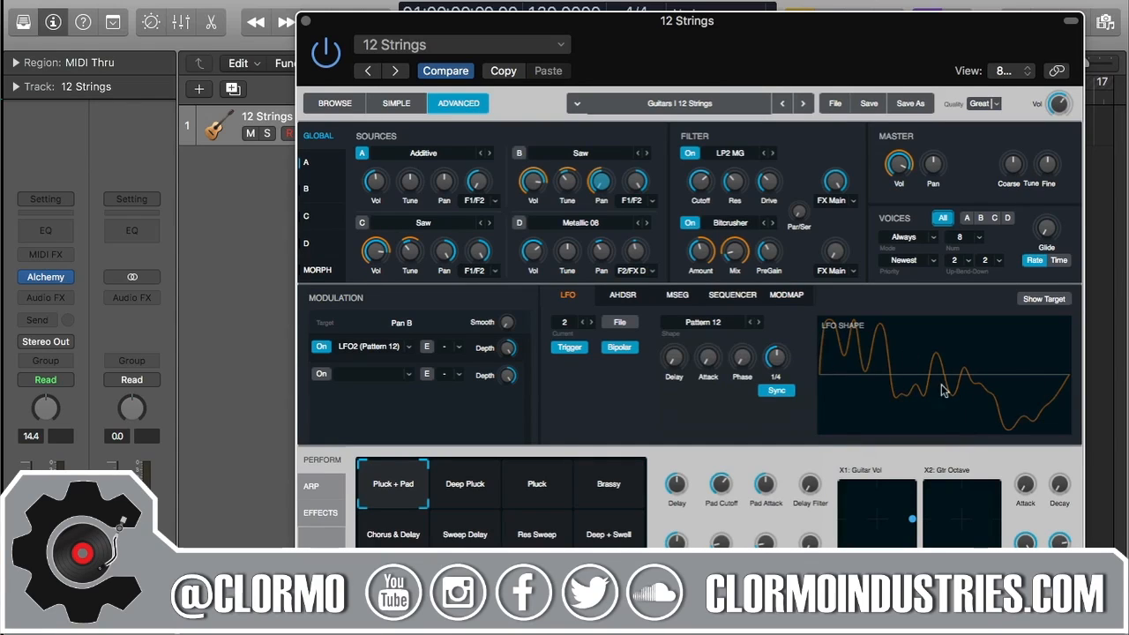
Apply the Complex shape Random Square to LFO 2 and advance to the following shape, Random Sweeps
click(725, 327)
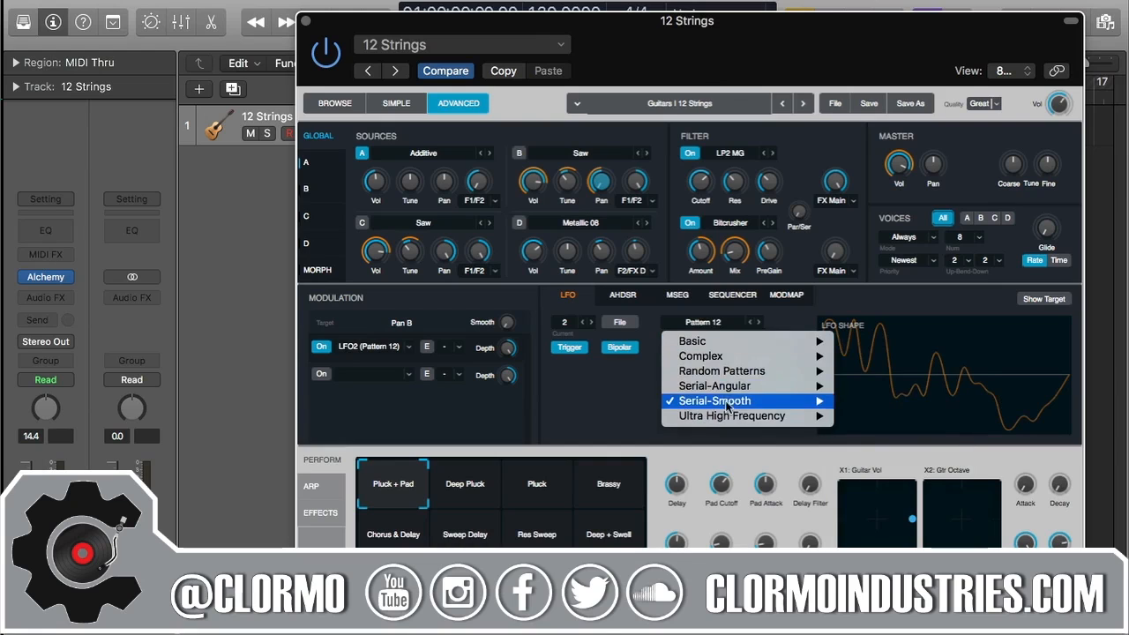
mouse_move(750, 376)
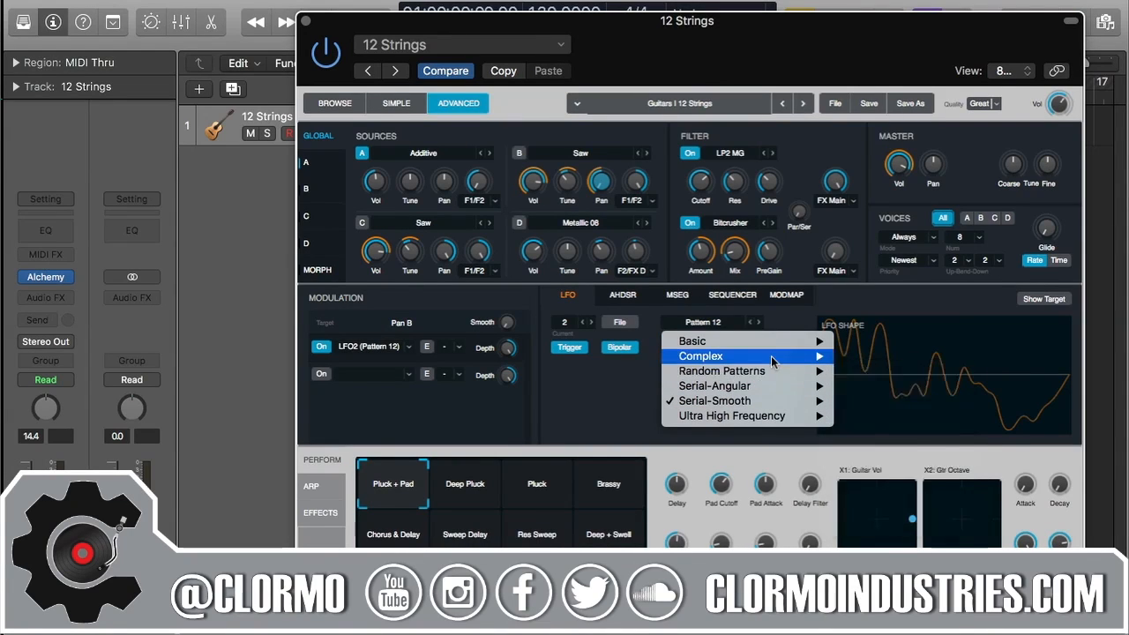
mouse_move(770, 357)
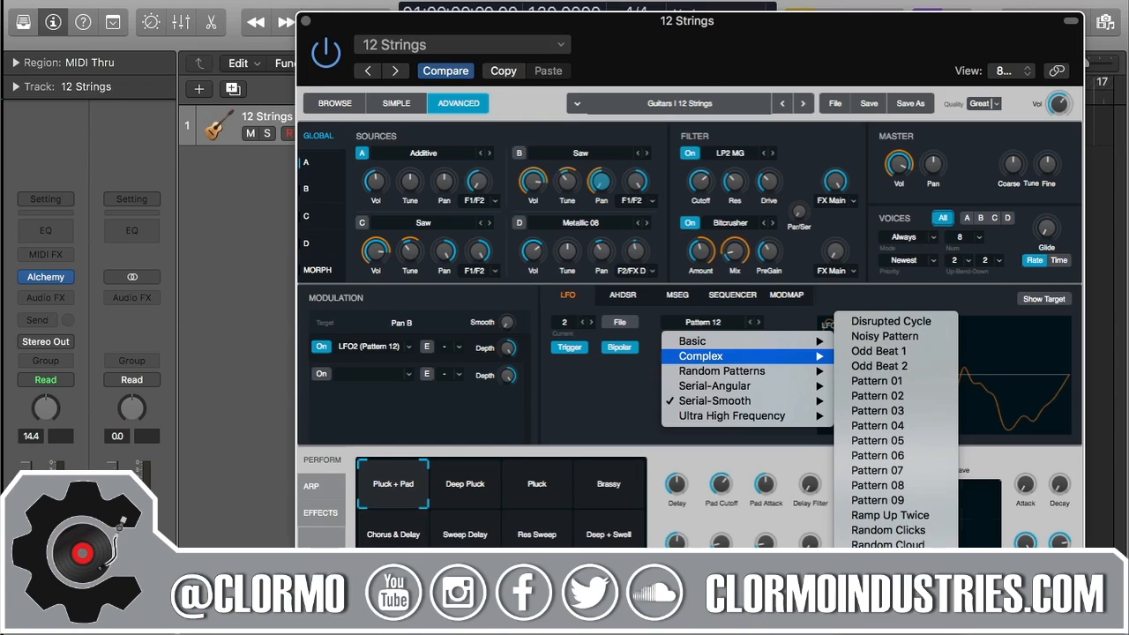
click(905, 567)
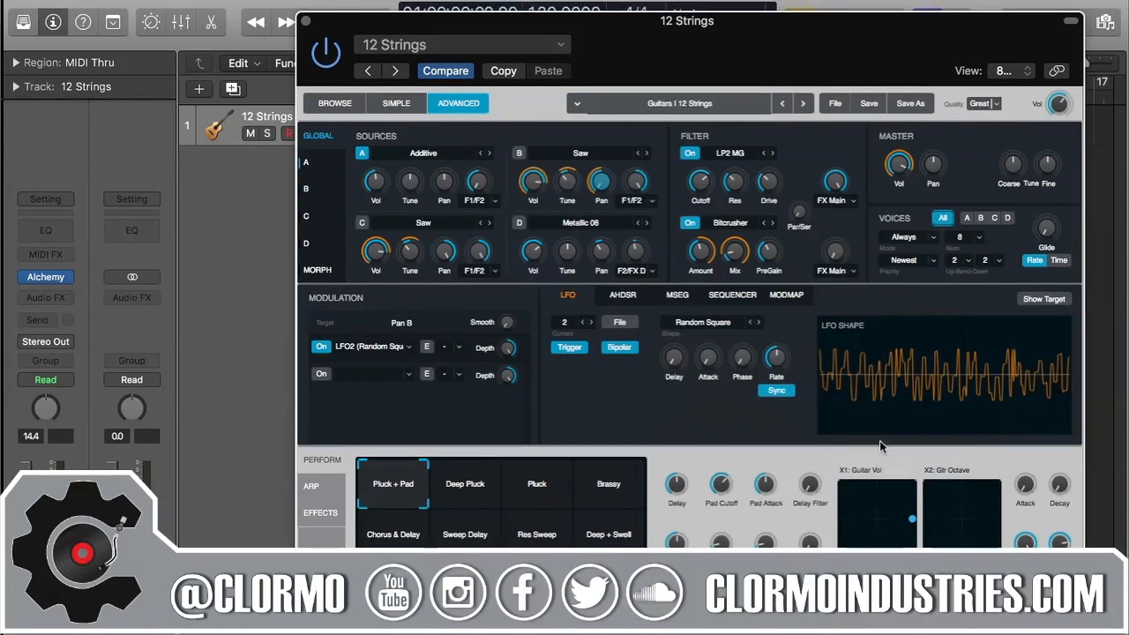
click(760, 323)
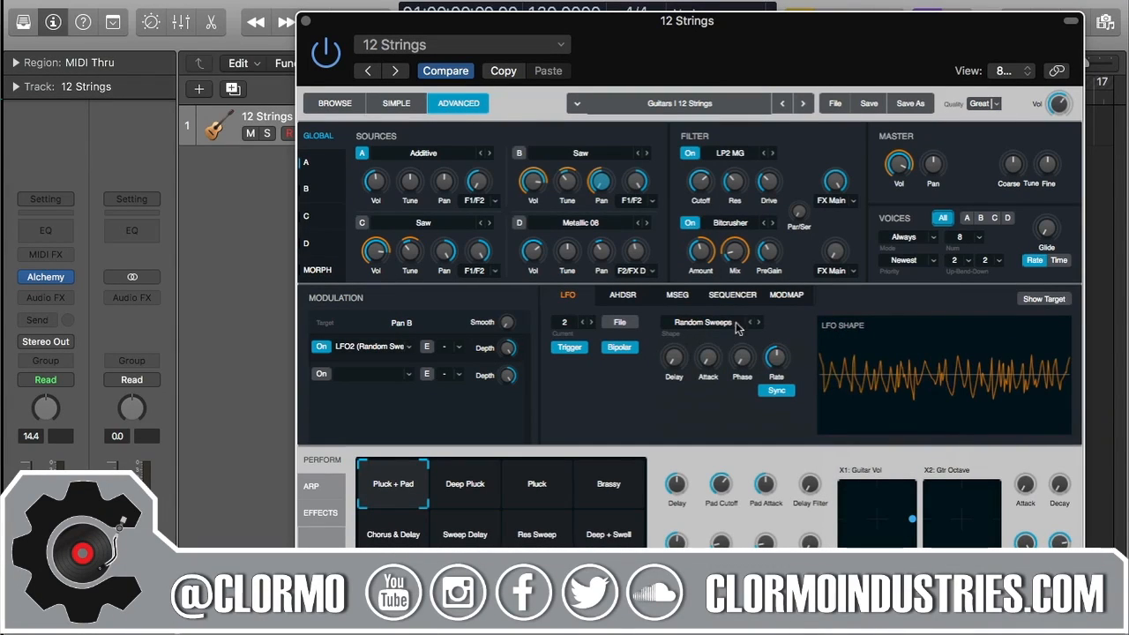